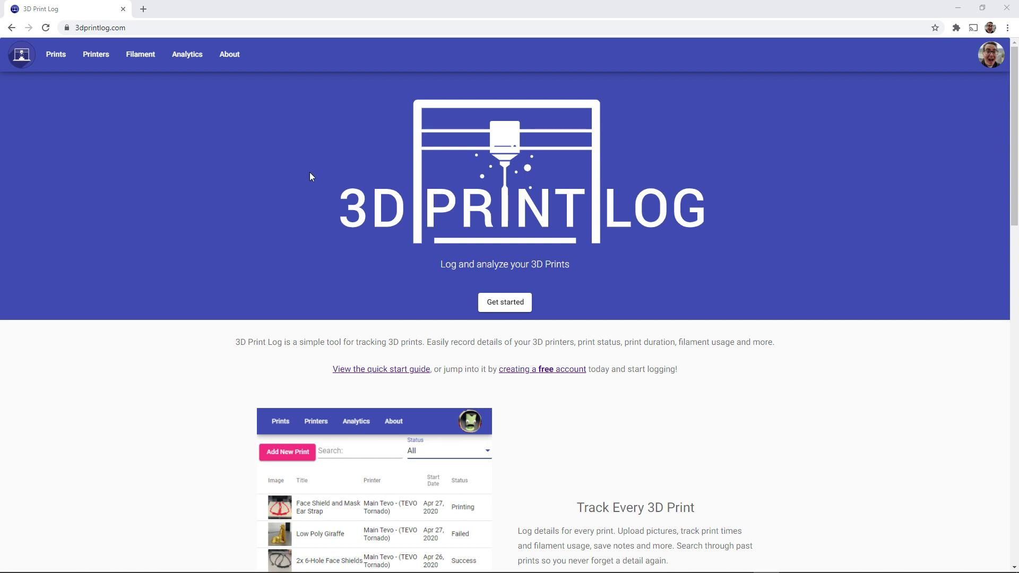
# - Open the Filament spool inventory from the top navigation bar
pyautogui.click(154, 61)
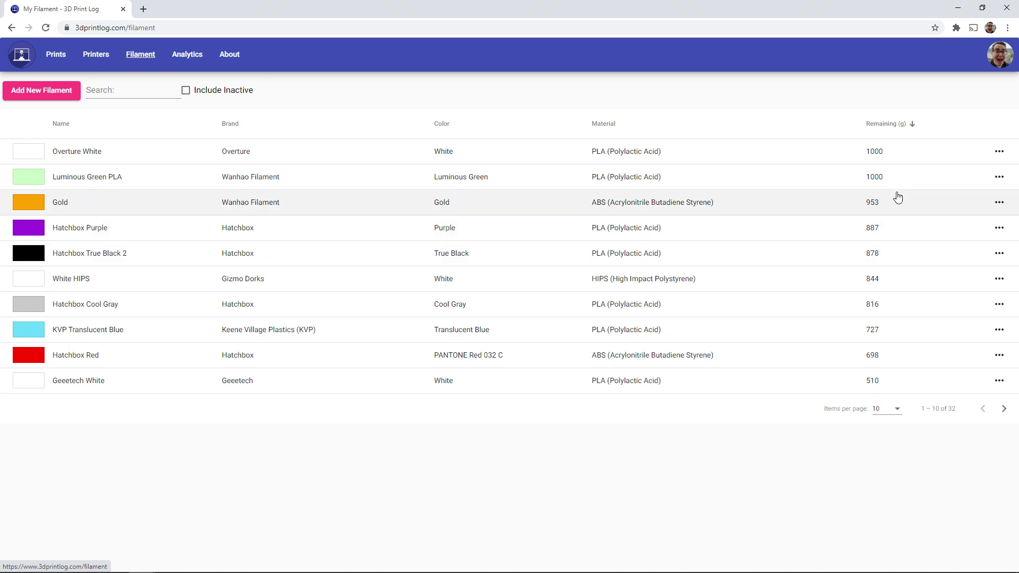
pyautogui.click(890, 412)
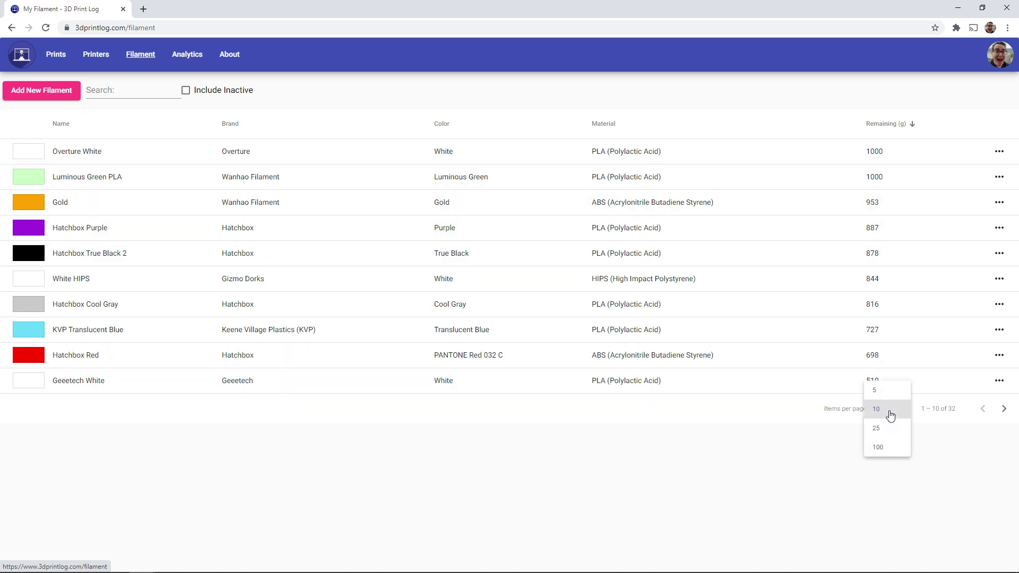
pyautogui.click(896, 446)
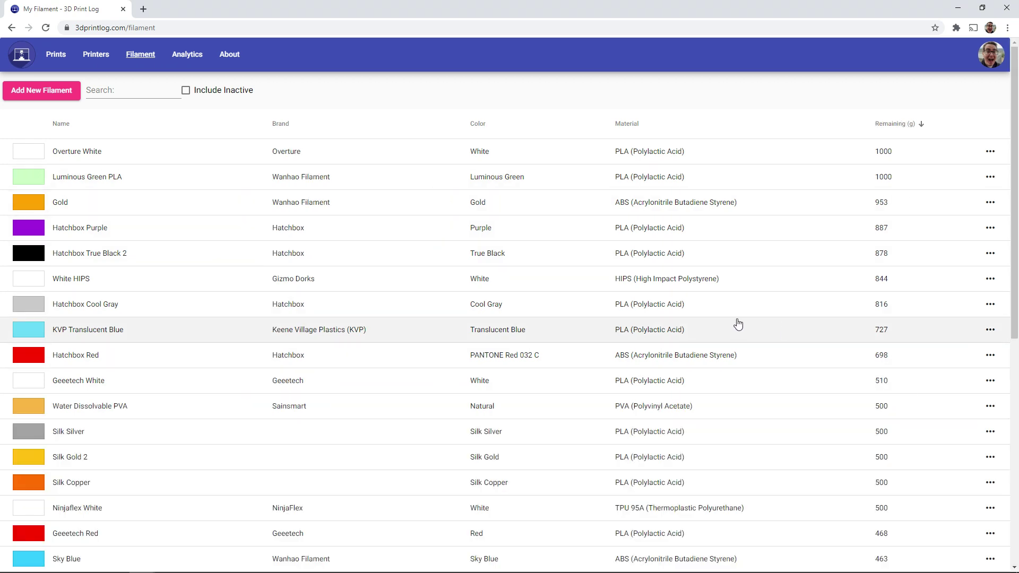
pyautogui.scroll(-4, 738, 324)
pyautogui.scroll(-5, 737, 325)
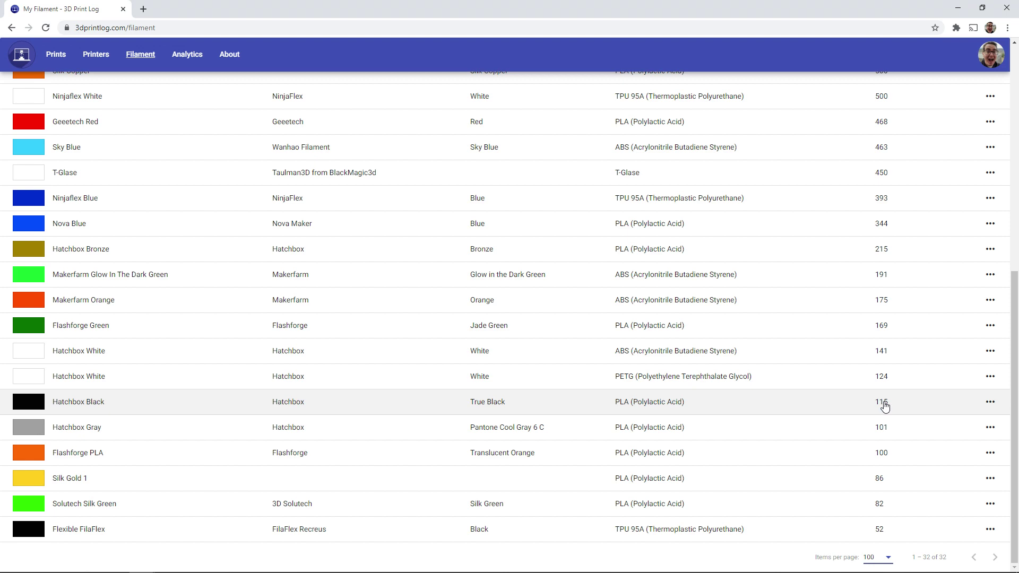
pyautogui.scroll(4, 884, 407)
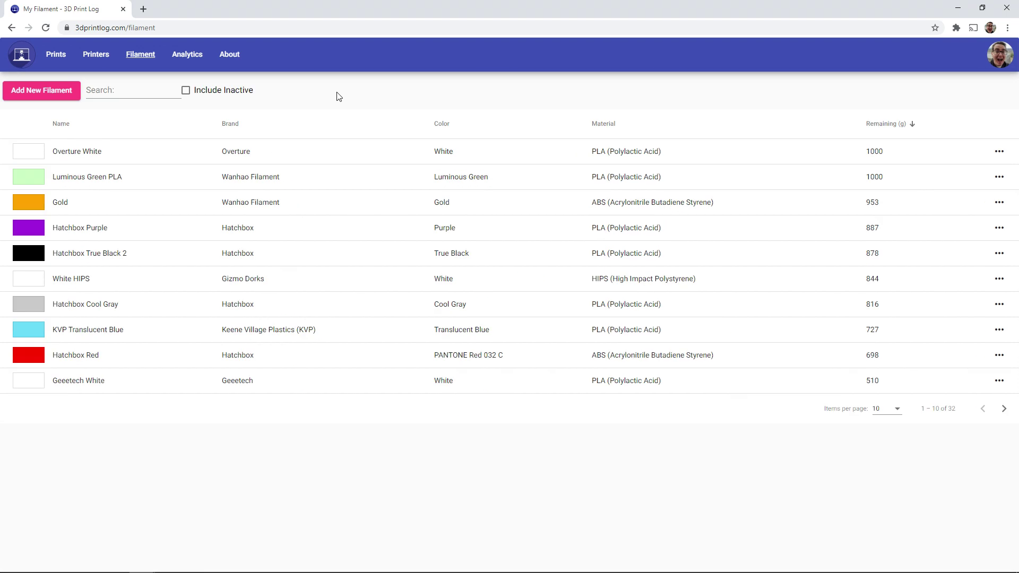
pyautogui.click(111, 91)
# - Search the filaments for Hatchbox, then Purple, clear the search, and go to Prints
pyautogui.write('Hatchbox')
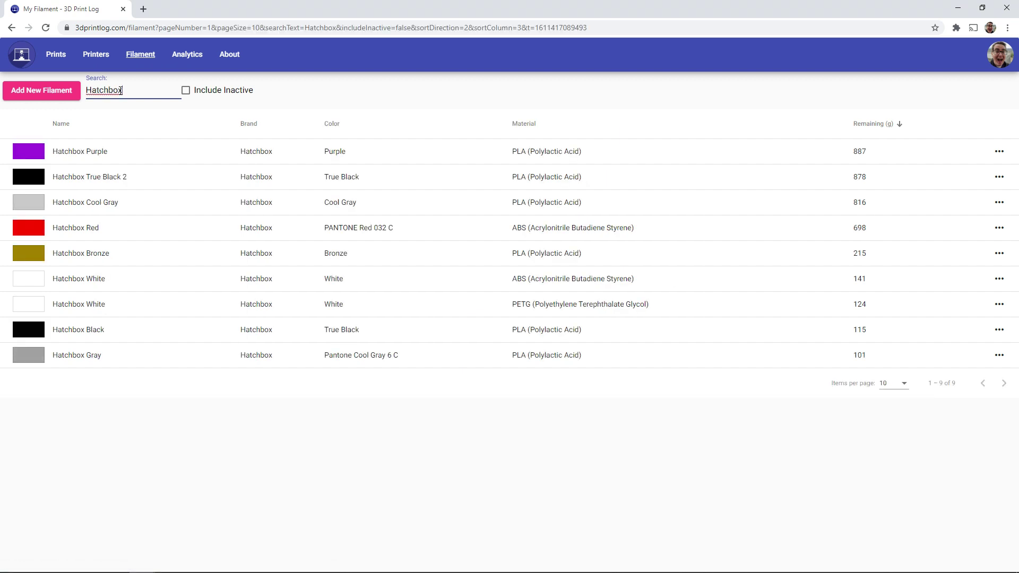
pyautogui.doubleClick(121, 91)
pyautogui.write('Purple')
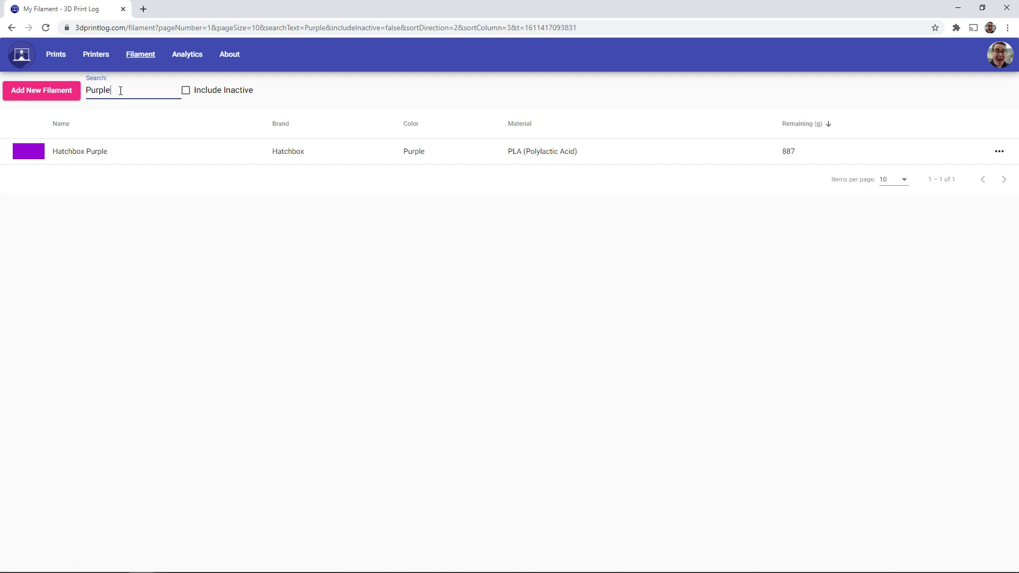
pyautogui.doubleClick(121, 91)
pyautogui.press('BackSpace')
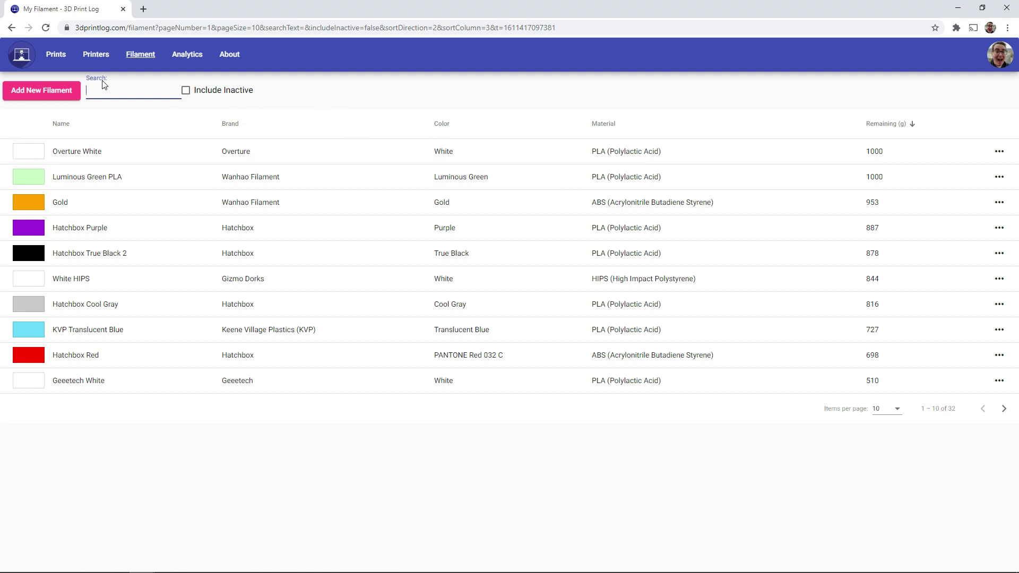
pyautogui.click(59, 61)
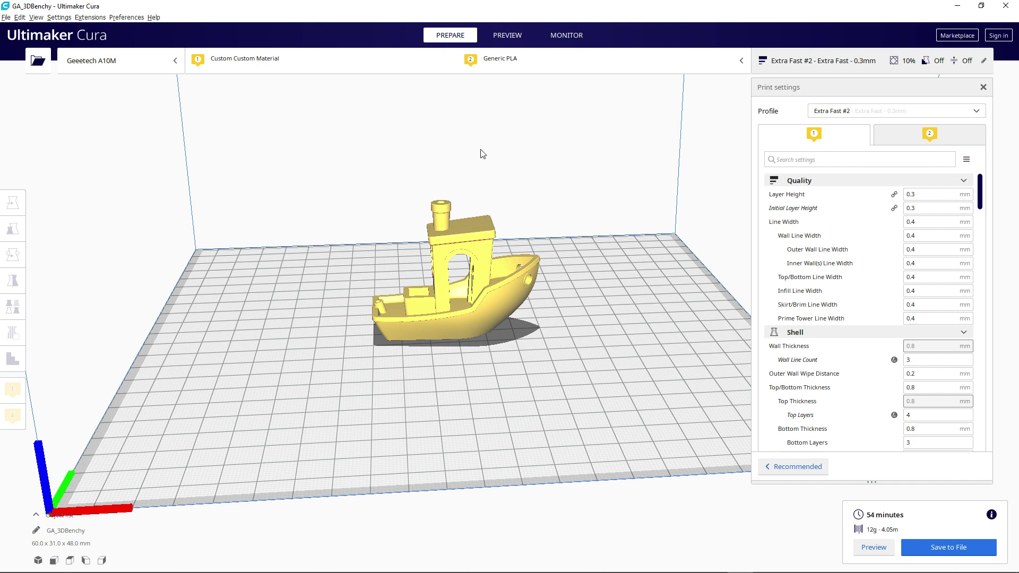
# - Reveal Cura's Extensions > 3D Print Log submenu to show Send to 3D Print Log
pyautogui.click(90, 17)
pyautogui.moveTo(113, 44)
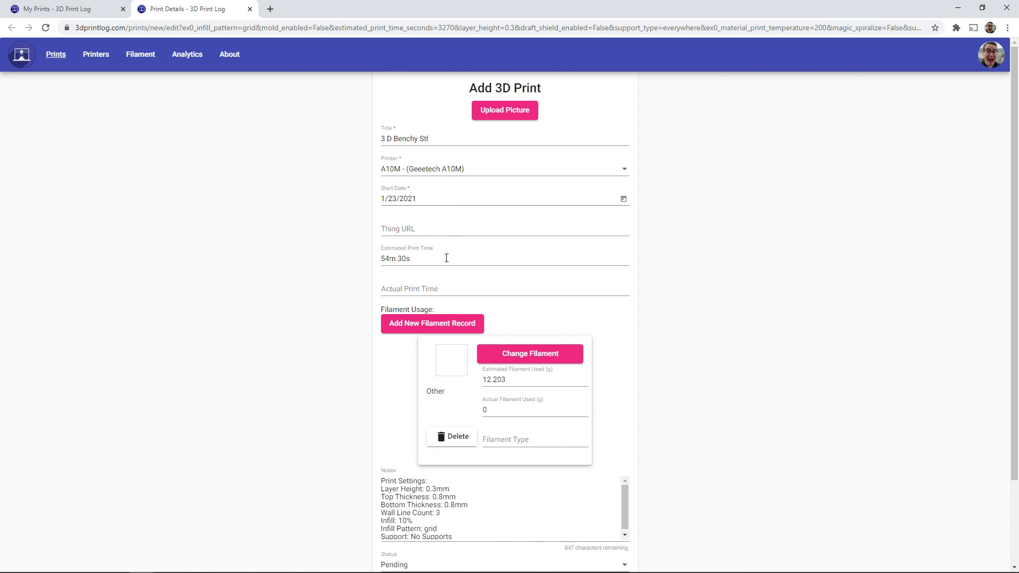
# - Review the prefilled 54m 30s time and 12.203 g filament estimates, then open the spool picker
pyautogui.click(446, 258)
pyautogui.hotkey('ctrl', 'a')
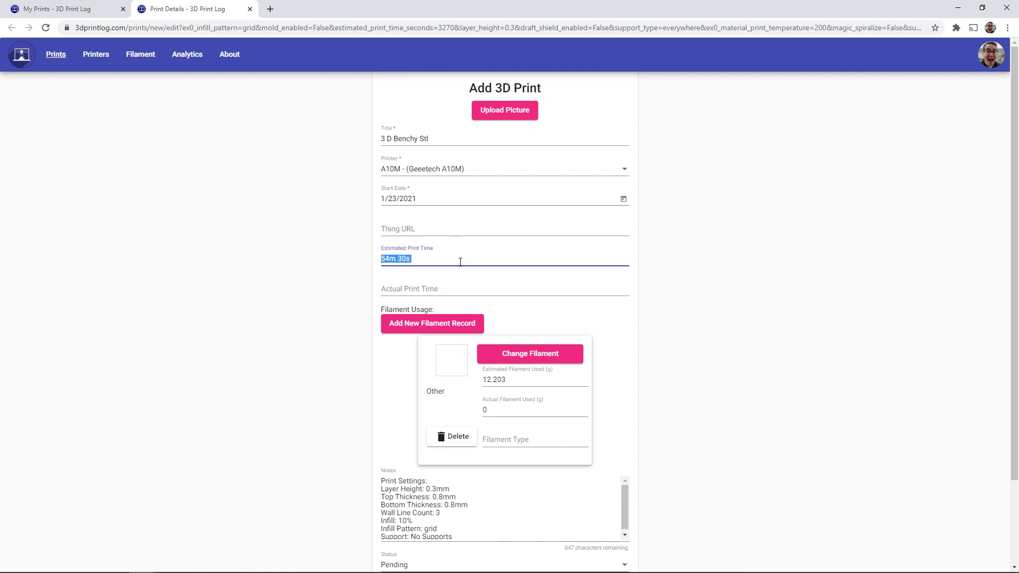
pyautogui.click(504, 380)
pyautogui.hotkey('ctrl', 'a')
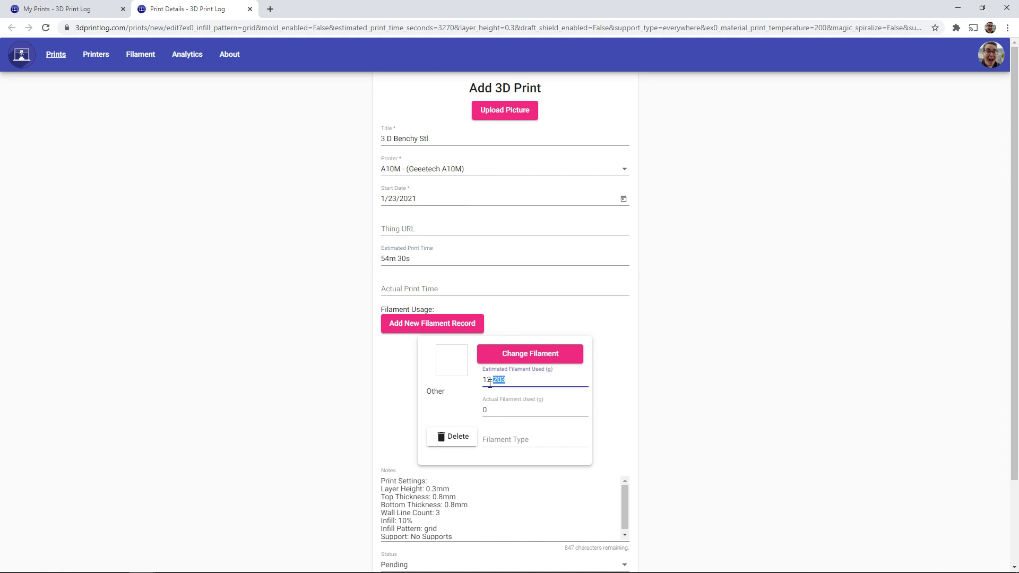
pyautogui.click(526, 381)
pyautogui.click(569, 359)
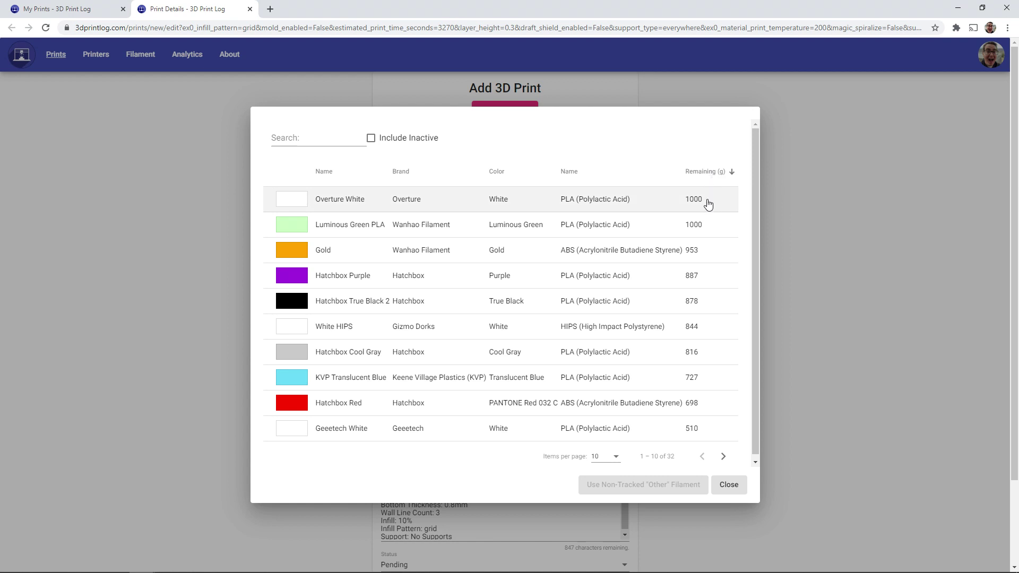
# - Search the spools for White and assign the Geeetech White PLA spool to the print
pyautogui.click(319, 143)
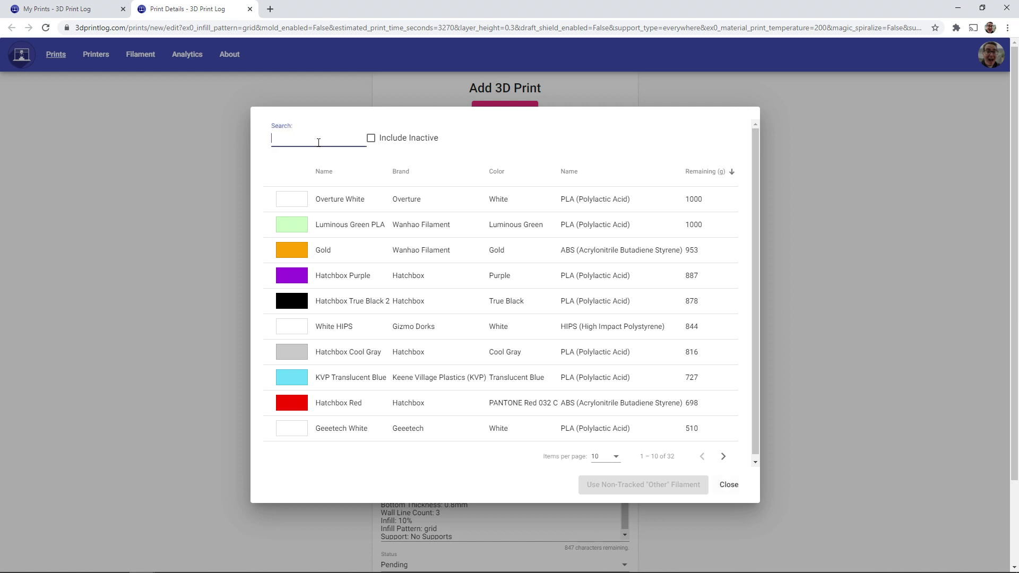
pyautogui.write('White')
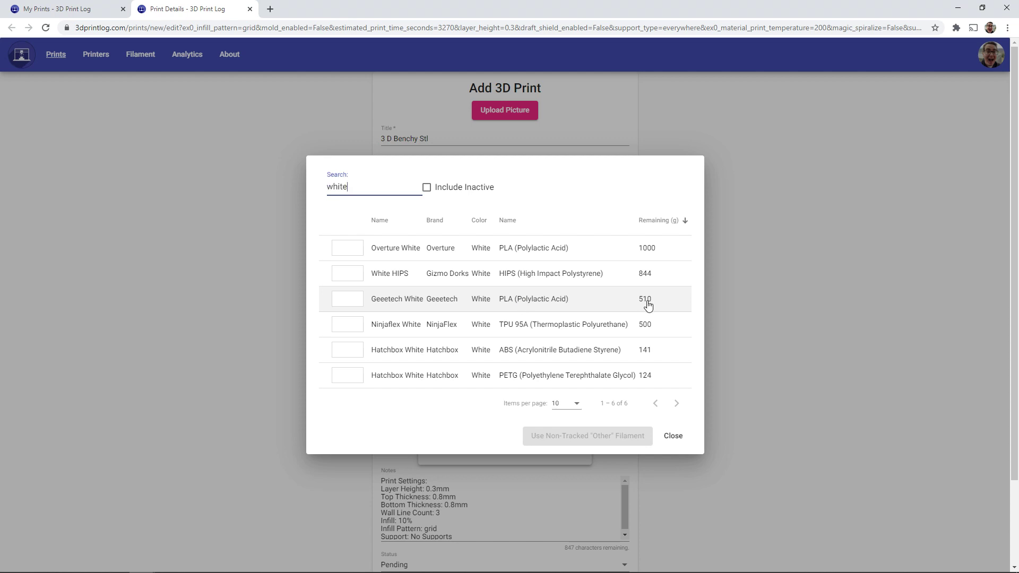
pyautogui.click(575, 293)
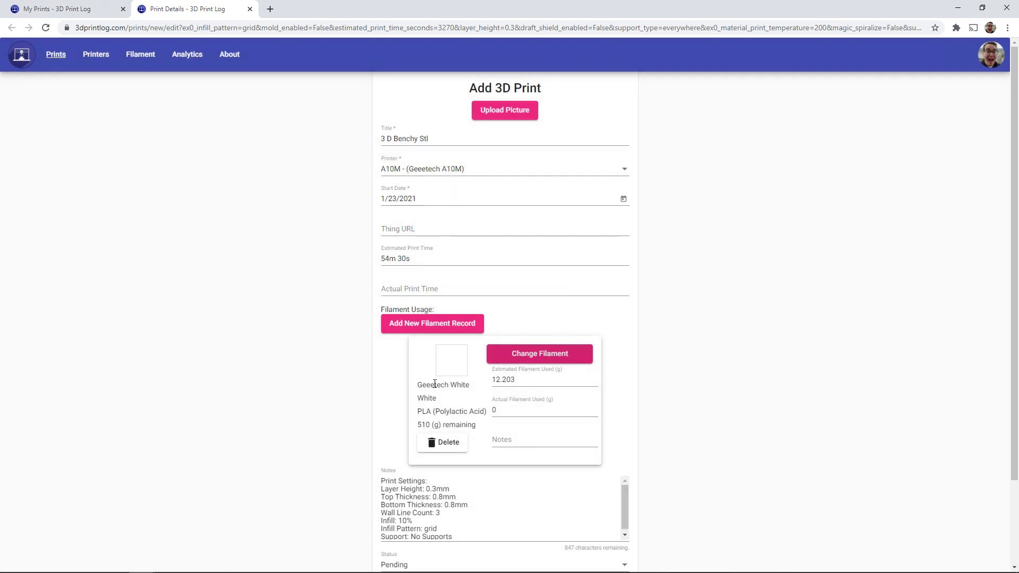
# - Review the Geeetech White spool's material and its 510 g remaining
pyautogui.moveTo(418, 413); pyautogui.dragTo(469, 413)
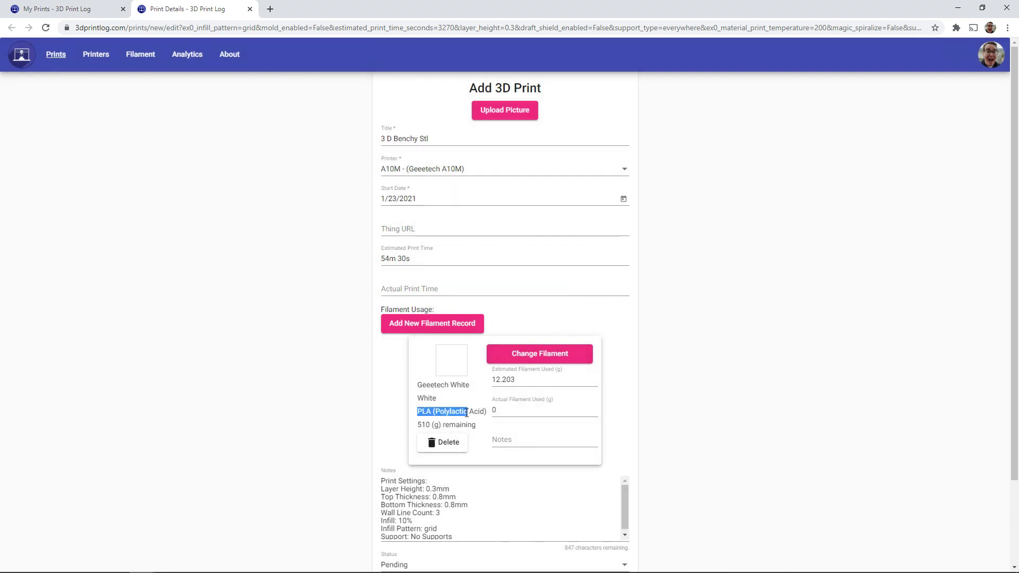
pyautogui.click(457, 413)
pyautogui.tripleClick(419, 424)
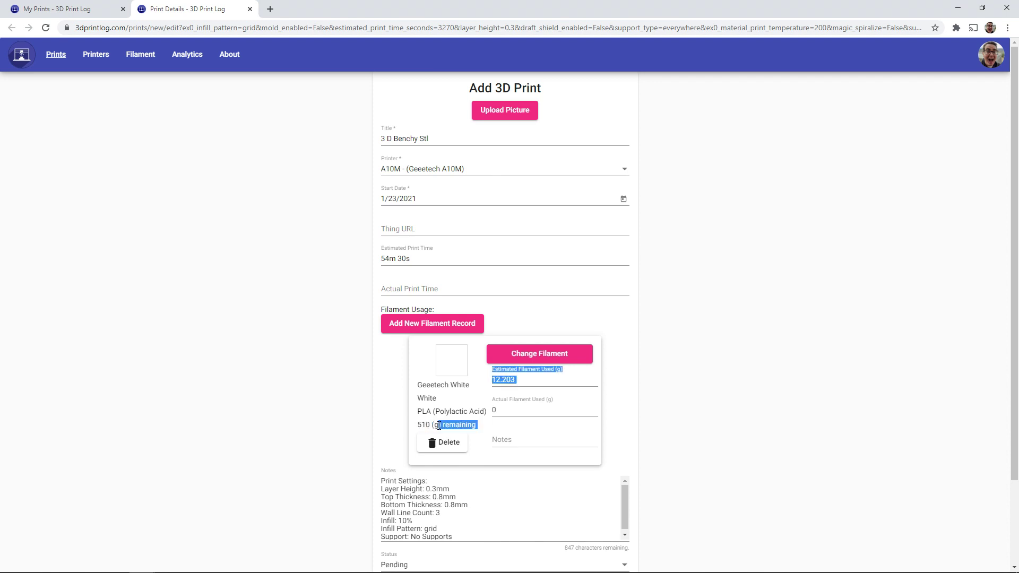
pyautogui.click(420, 426)
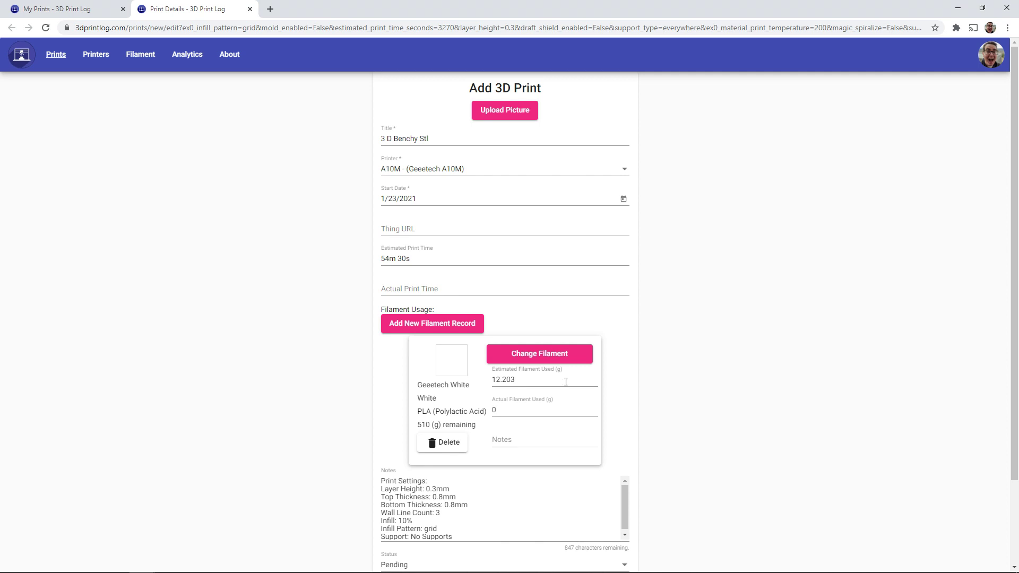
pyautogui.scroll(-1, 565, 382)
pyautogui.scroll(-1, 506, 458)
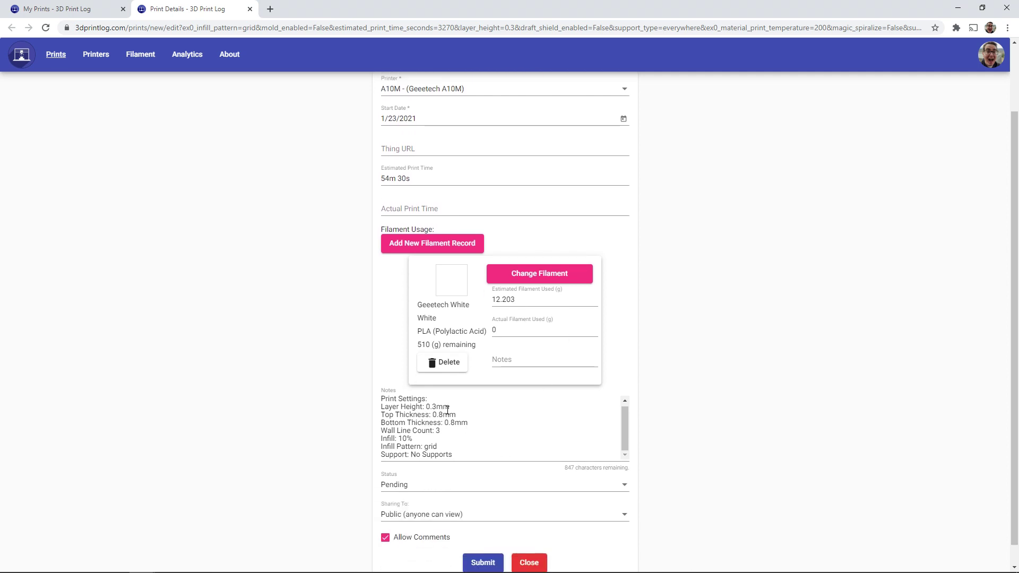
# - Set the print status to Printing and submit the new Benchy entry
pyautogui.click(458, 485)
pyautogui.click(432, 411)
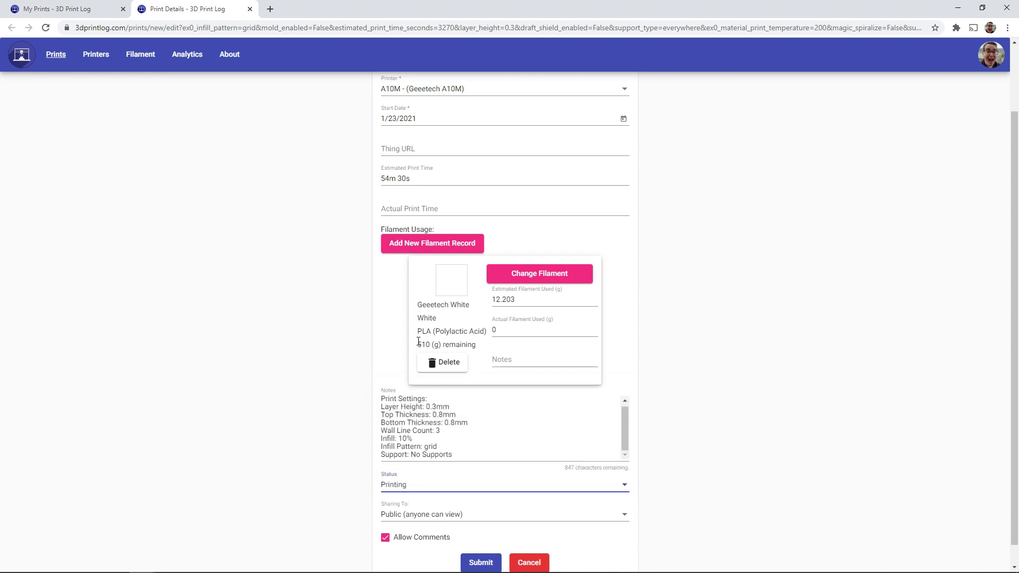
pyautogui.moveTo(418, 345); pyautogui.dragTo(429, 344)
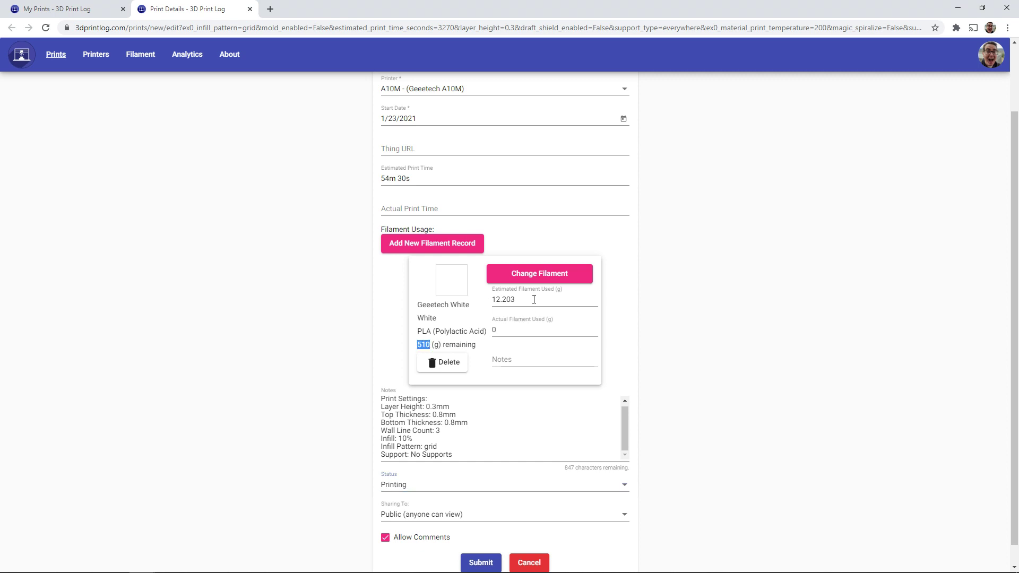
pyautogui.moveTo(535, 299); pyautogui.dragTo(491, 300)
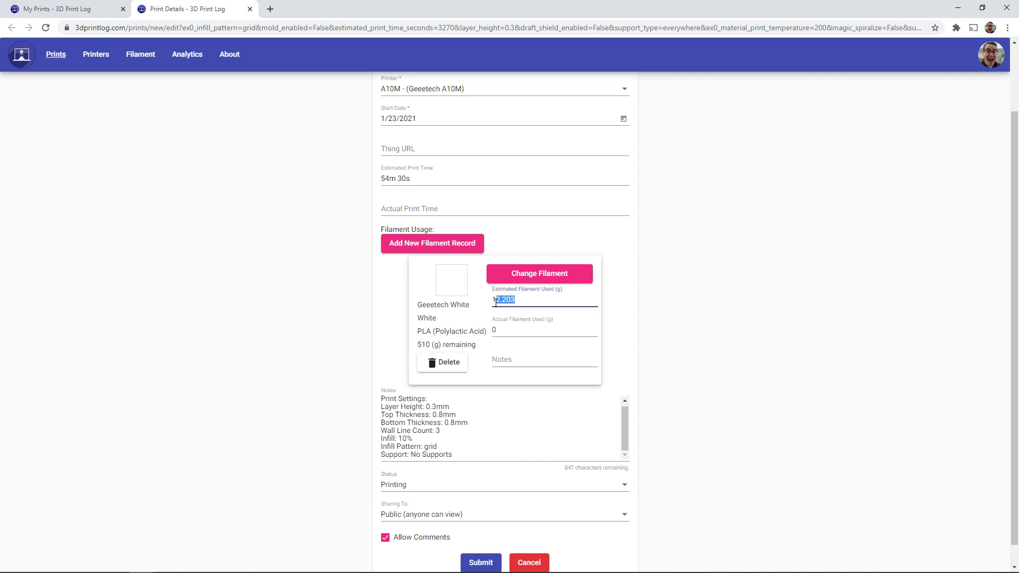
pyautogui.click(523, 298)
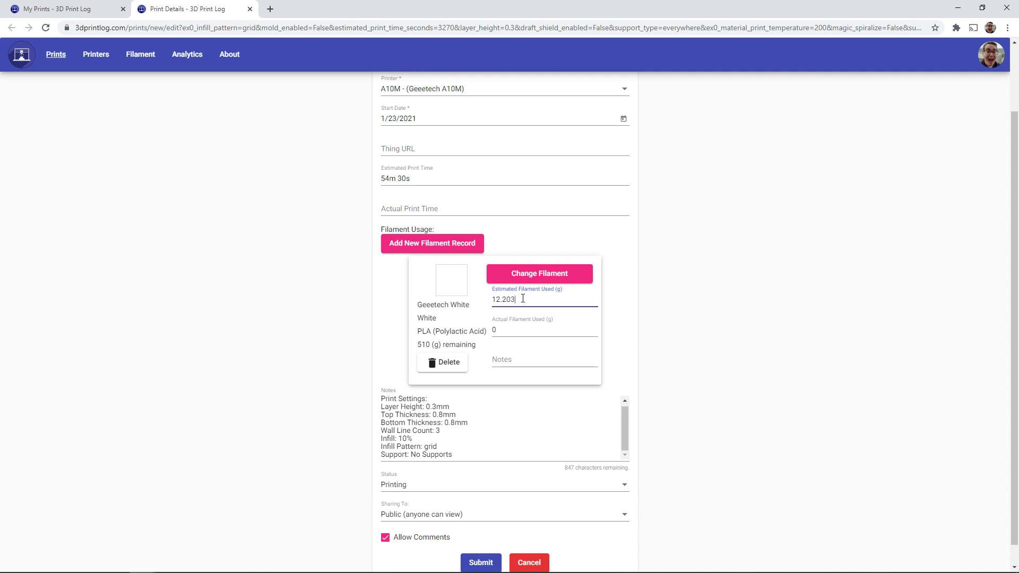
pyautogui.click(481, 561)
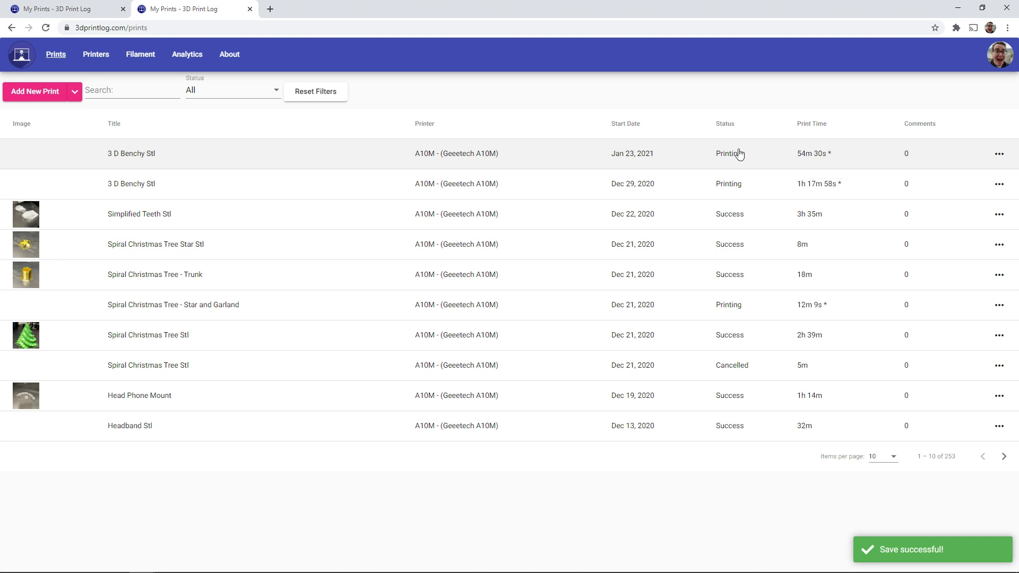
# - Search the filaments for 'white', then open the latest 3 D Benchy Stl print from Prints
pyautogui.click(146, 56)
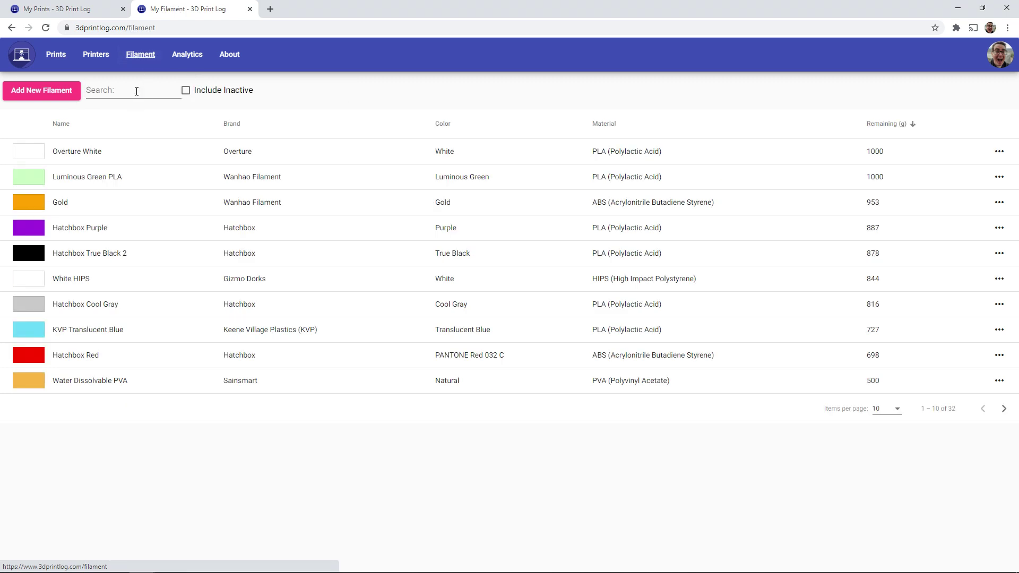
pyautogui.click(136, 92)
pyautogui.write('wehite')
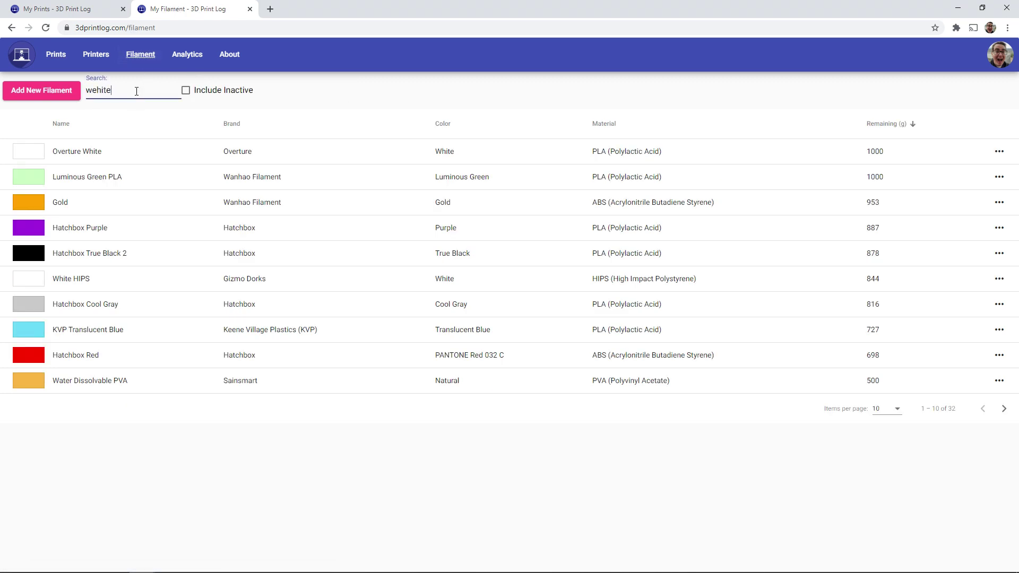
pyautogui.press('BackSpace')
pyautogui.press('BackSpace')
pyautogui.press('BackSpace')
pyautogui.press('BackSpace')
pyautogui.press('BackSpace')
pyautogui.write('hite')
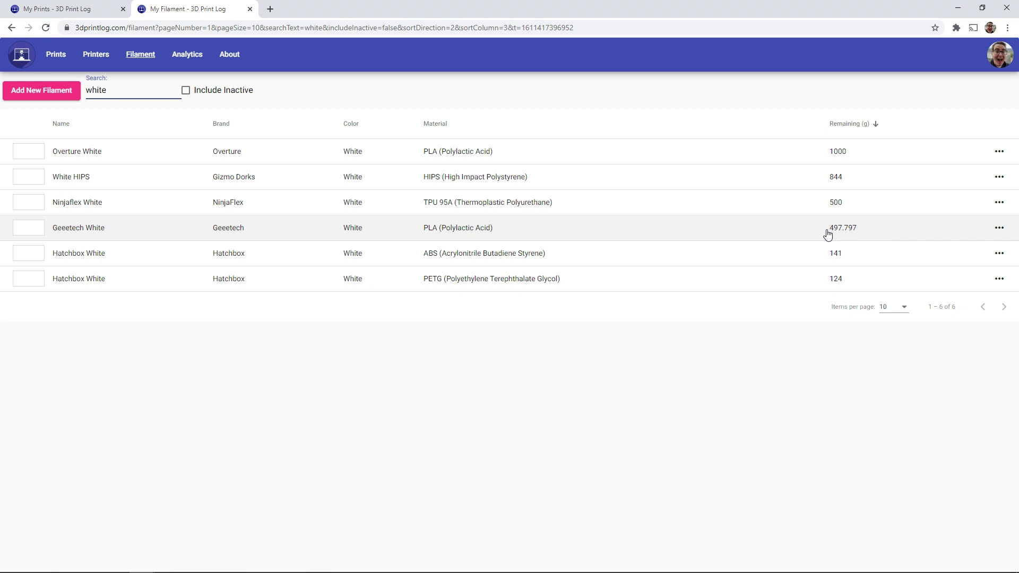
pyautogui.click(53, 56)
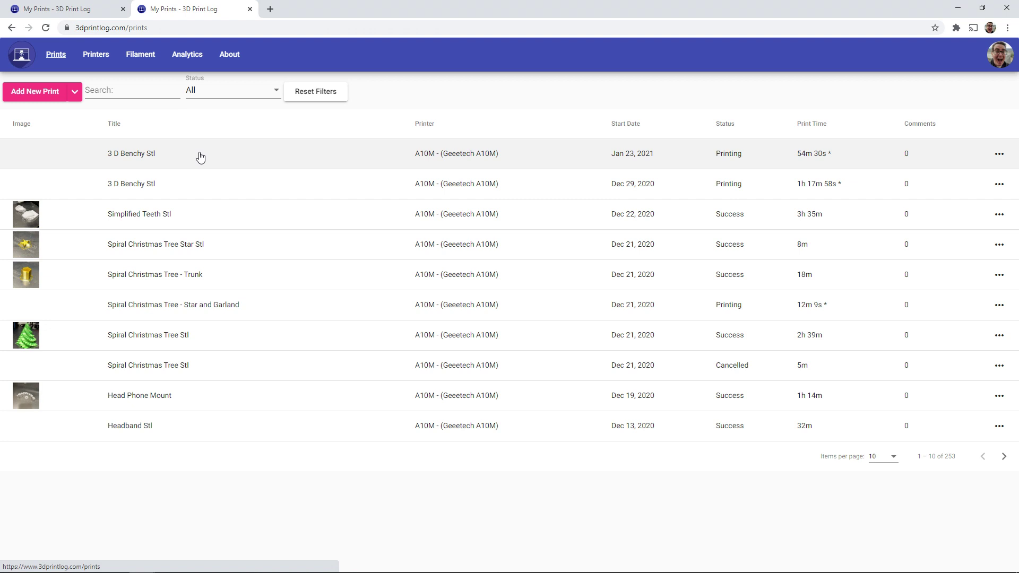
pyautogui.click(200, 157)
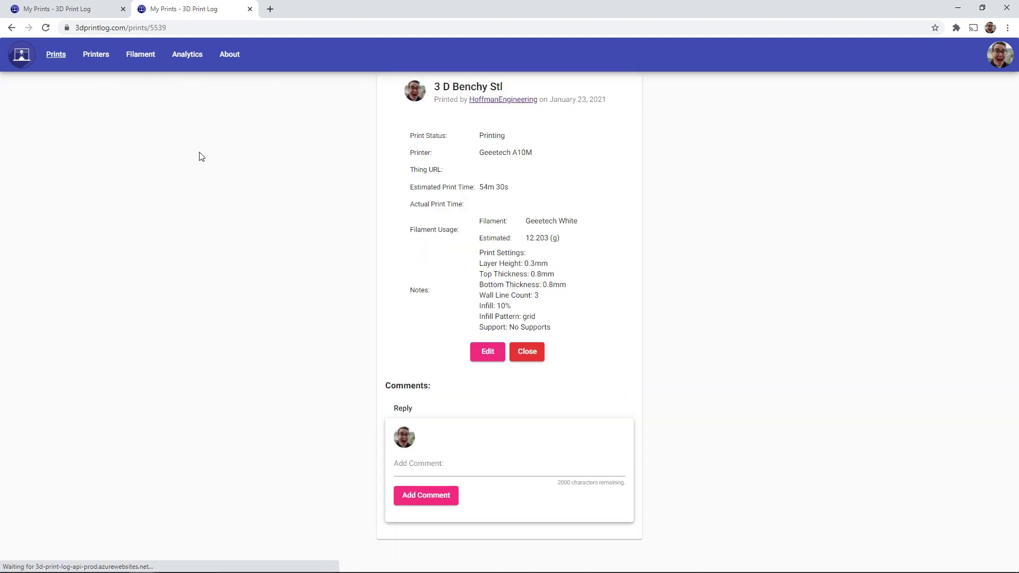
# - Edit the Benchy print, entering 4 g actual filament used and the note 'Failed mid print'
pyautogui.click(487, 352)
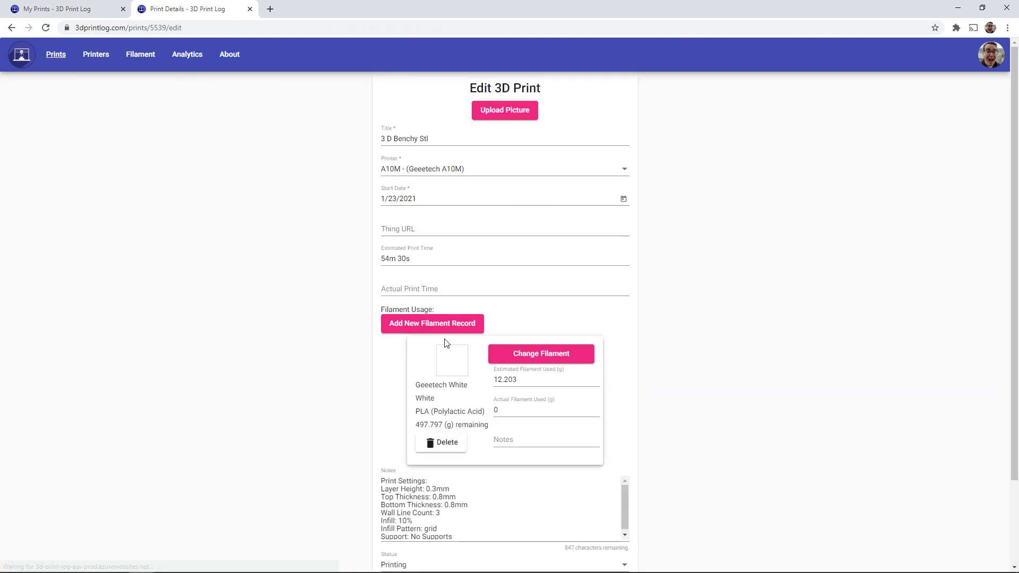
pyautogui.scroll(-1, 548, 346)
pyautogui.click(549, 326)
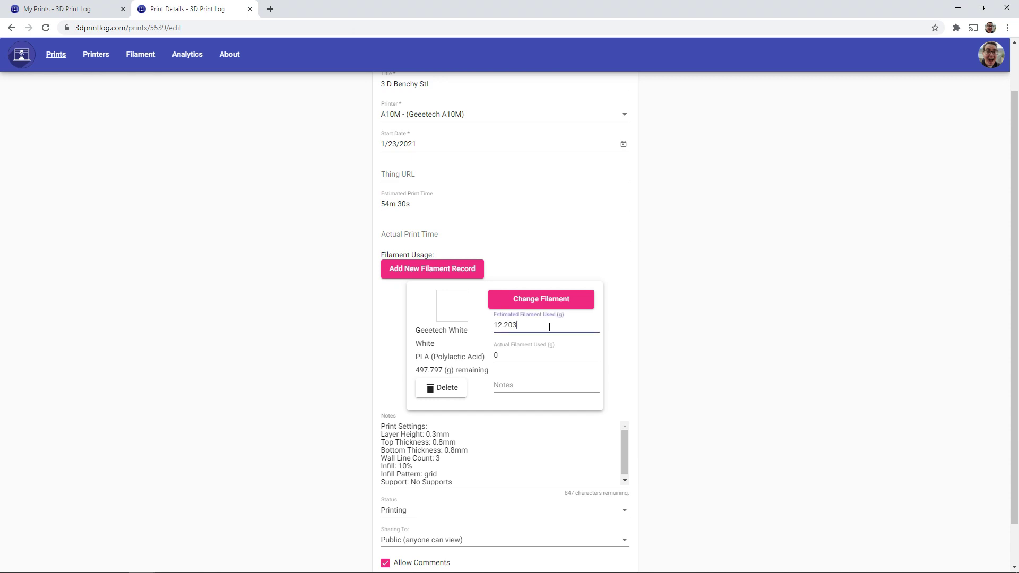
pyautogui.doubleClick(507, 327)
pyautogui.click(520, 356)
pyautogui.moveTo(520, 355); pyautogui.dragTo(489, 361)
pyautogui.write('4')
pyautogui.click(539, 383)
pyautogui.write('Failed mid print')
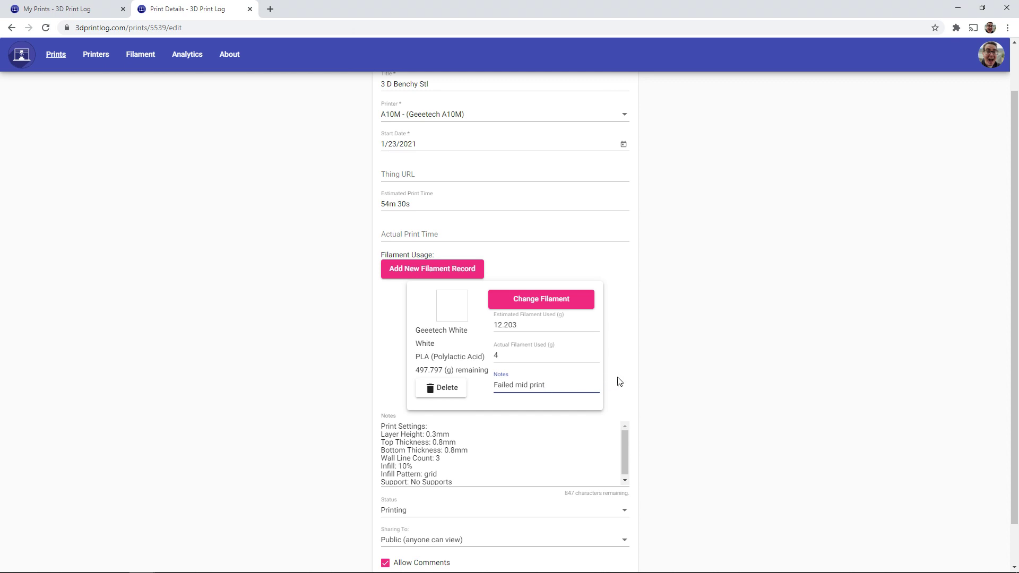
# - Check the 4 g actual against the 12.203 g estimate and submit the changes
pyautogui.click(510, 355)
pyautogui.doubleClick(495, 356)
pyautogui.click(534, 327)
pyautogui.moveTo(416, 370); pyautogui.dragTo(440, 371)
pyautogui.moveTo(495, 325); pyautogui.dragTo(506, 328)
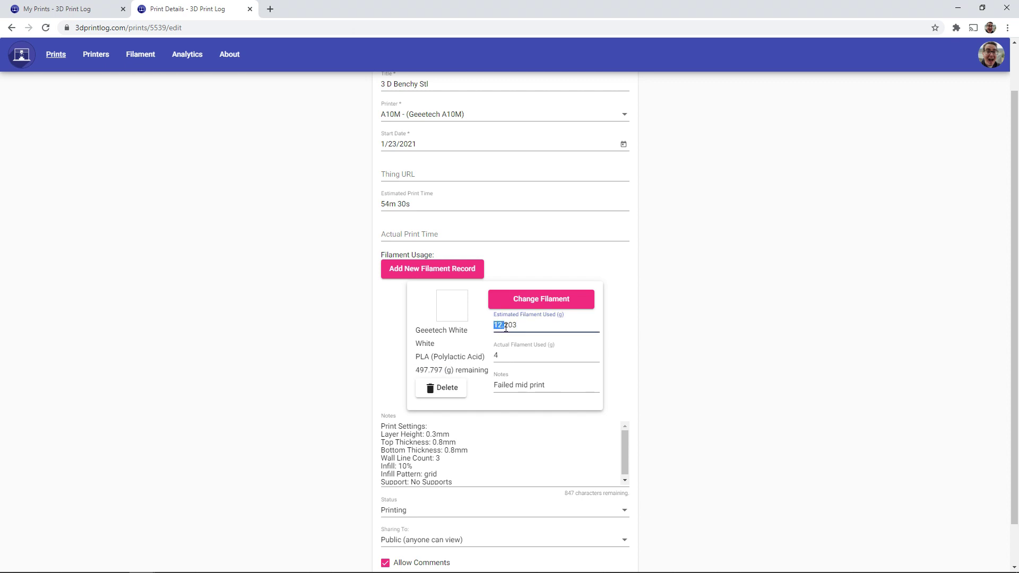
pyautogui.click(495, 353)
pyautogui.click(501, 354)
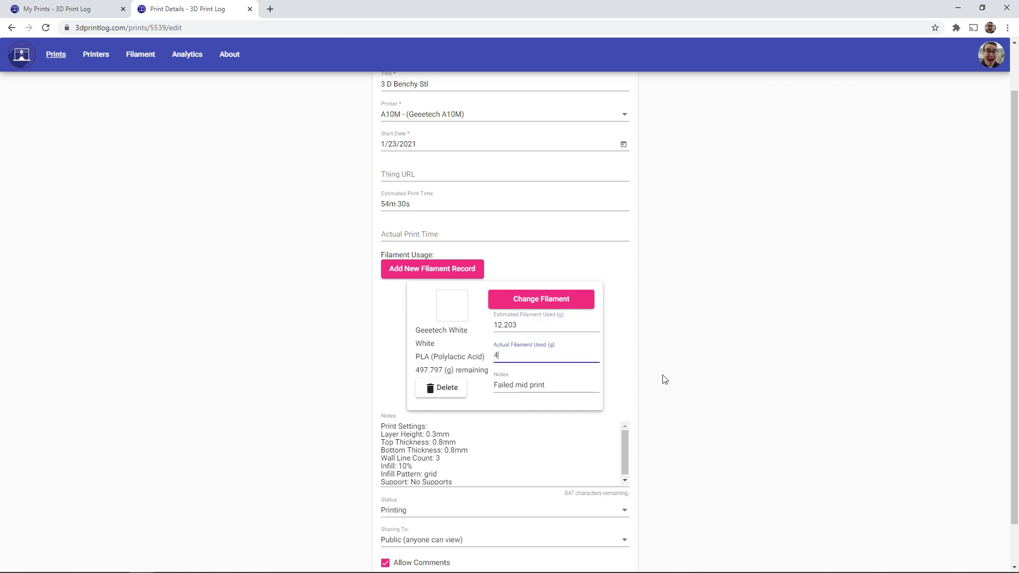
pyautogui.scroll(-1, 664, 380)
pyautogui.click(522, 539)
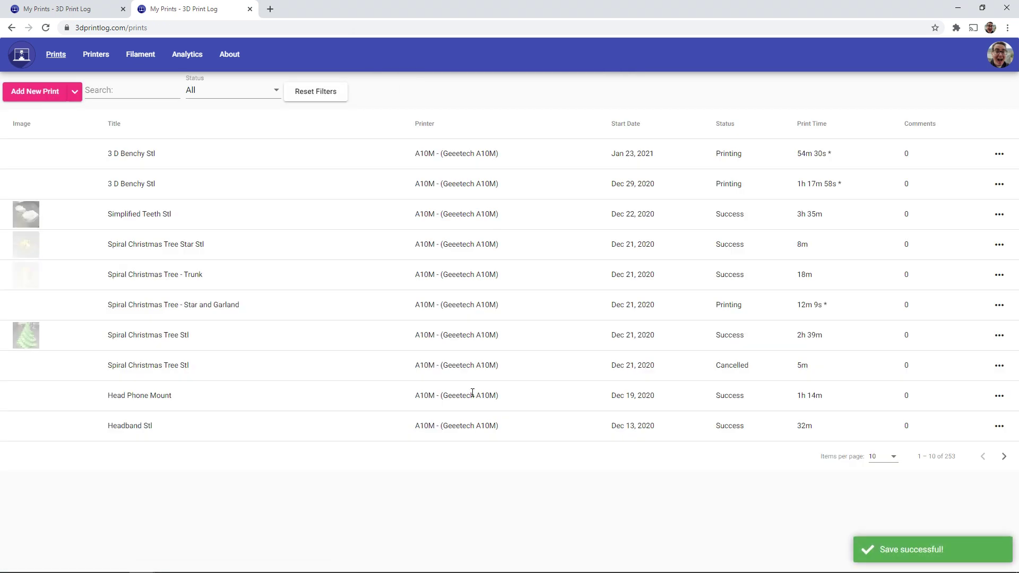
# - Filter the filaments by 'white' and open Geeetech White, now at 506 g, for editing
pyautogui.click(144, 55)
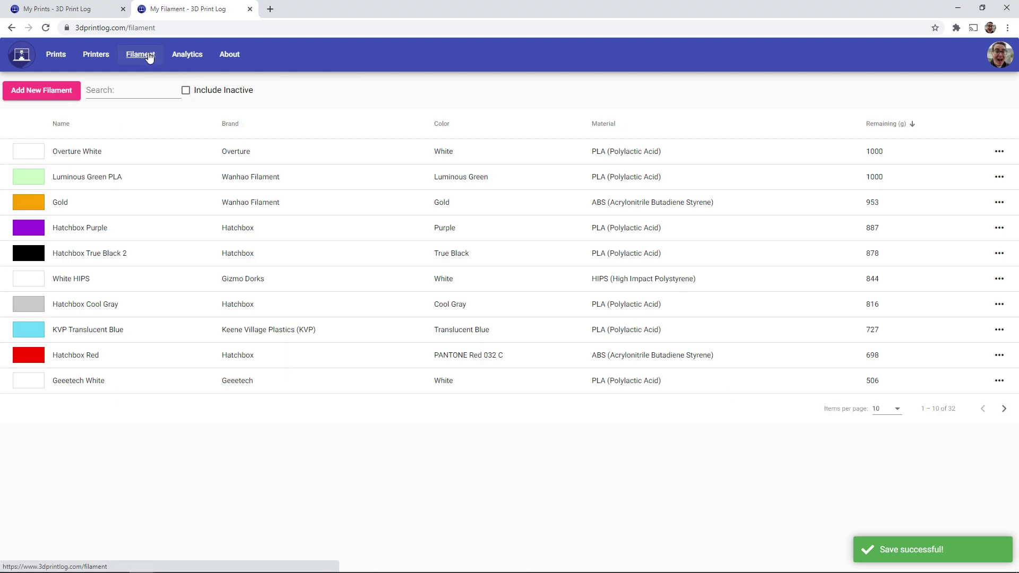
pyautogui.click(122, 93)
pyautogui.write('white')
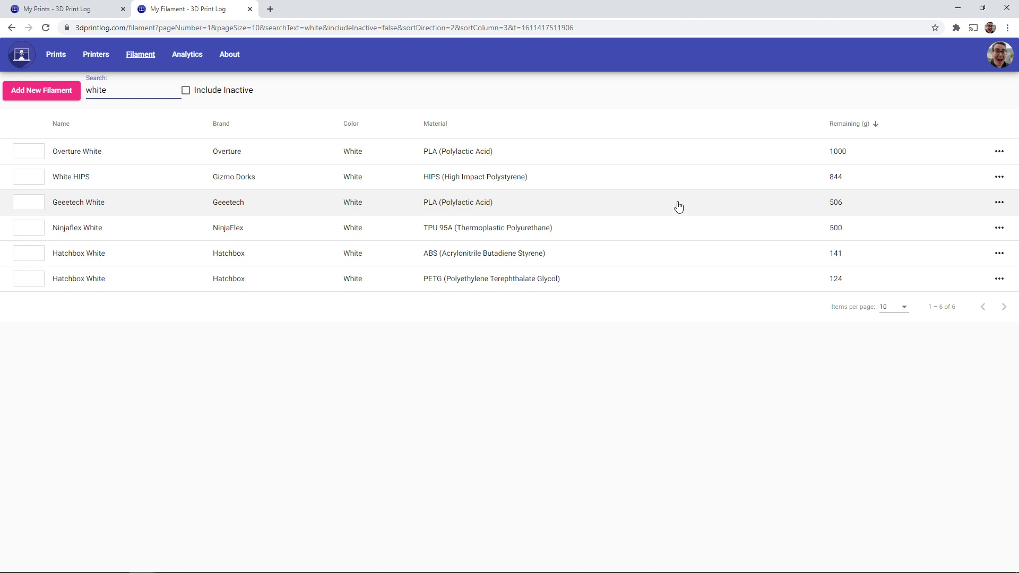
pyautogui.click(547, 211)
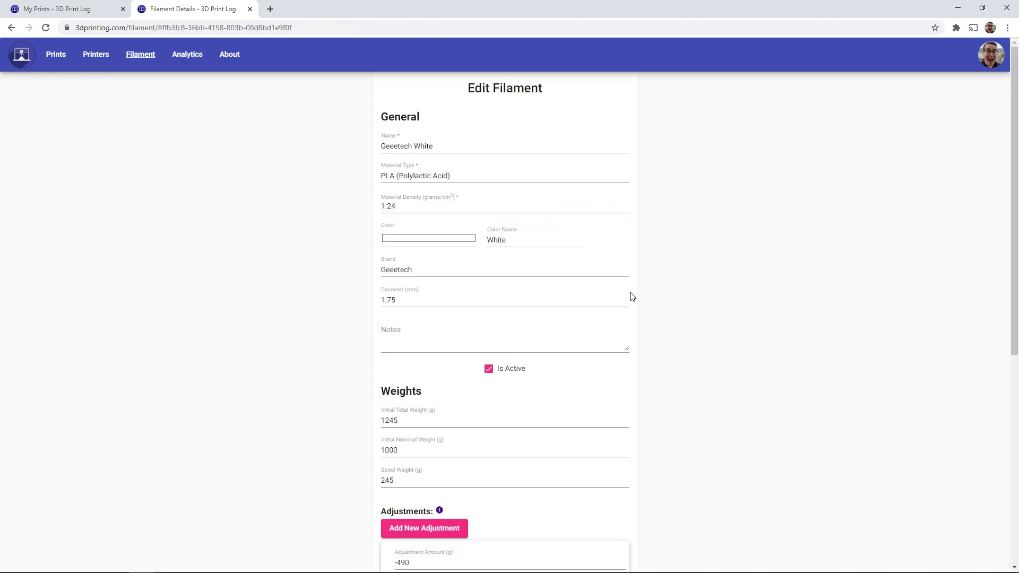
# - Add a new -5 g spool adjustment below the existing -490 g one
pyautogui.scroll(-3, 608, 329)
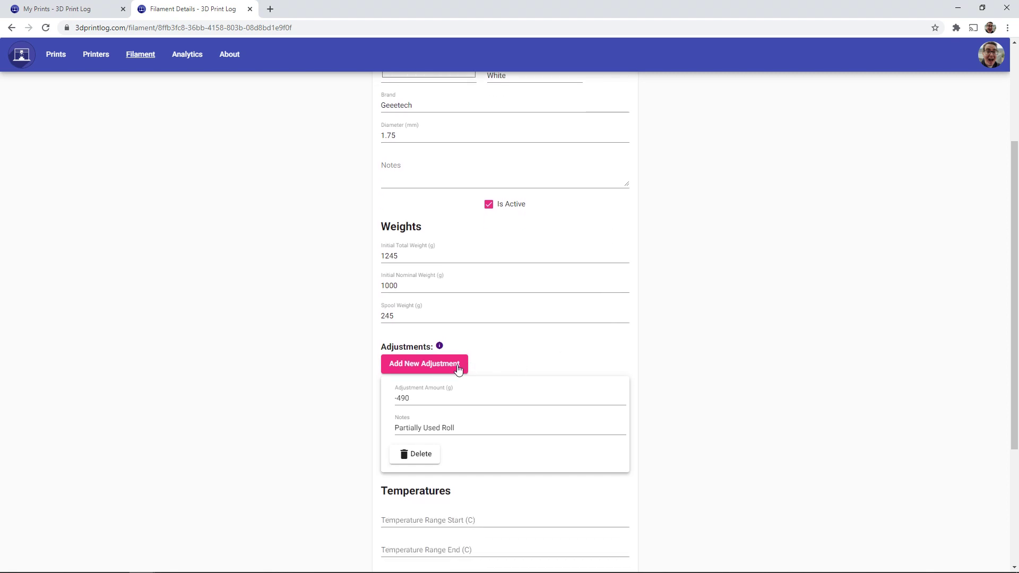
pyautogui.tripleClick(485, 400)
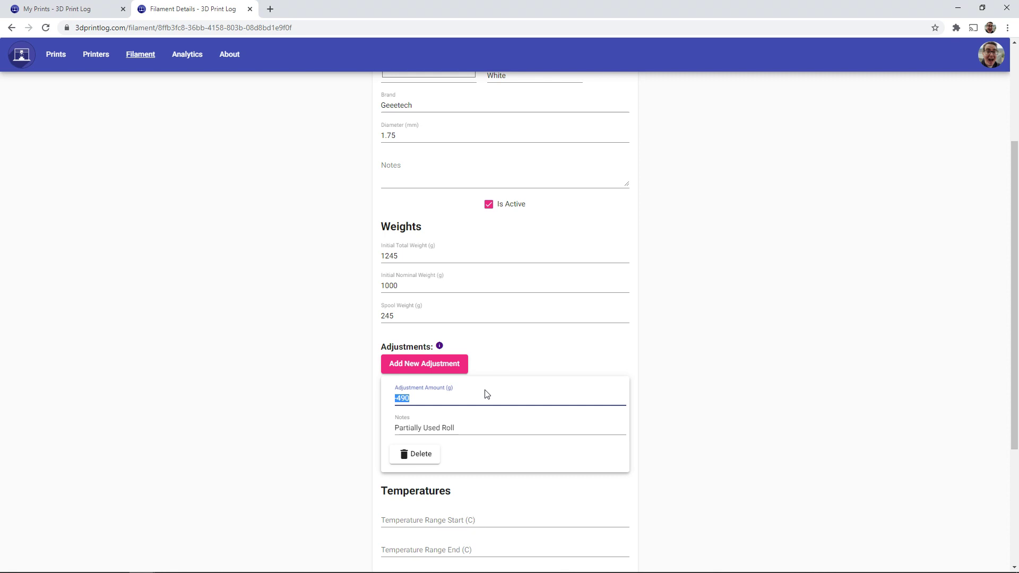
pyautogui.click(519, 367)
pyautogui.click(464, 369)
pyautogui.scroll(-1, 512, 370)
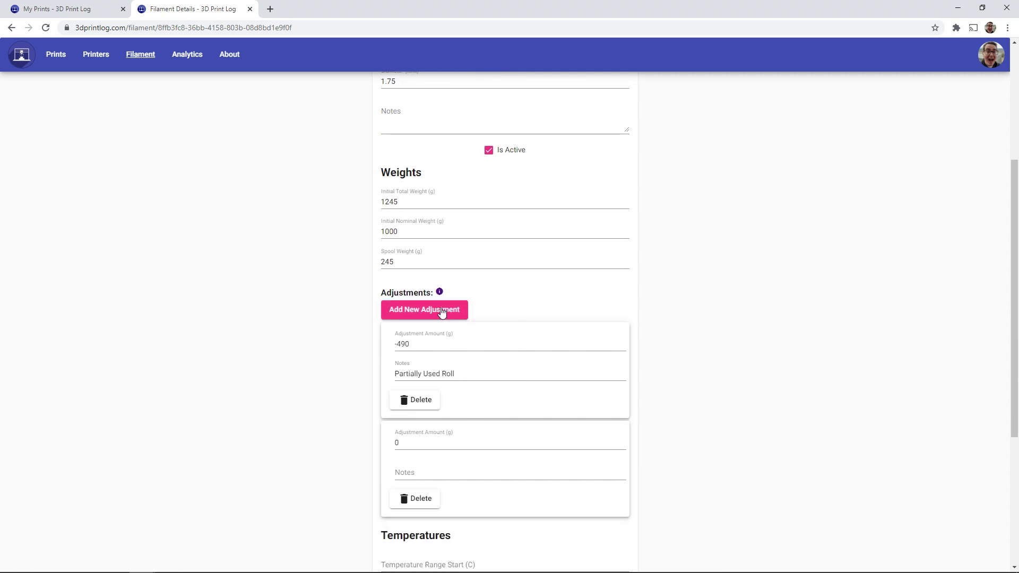
pyautogui.click(418, 445)
pyautogui.doubleClick(419, 446)
pyautogui.write('-5')
# - Note the adjustment as 'Cut off filament while switching colors' and save the spool
pyautogui.click(498, 470)
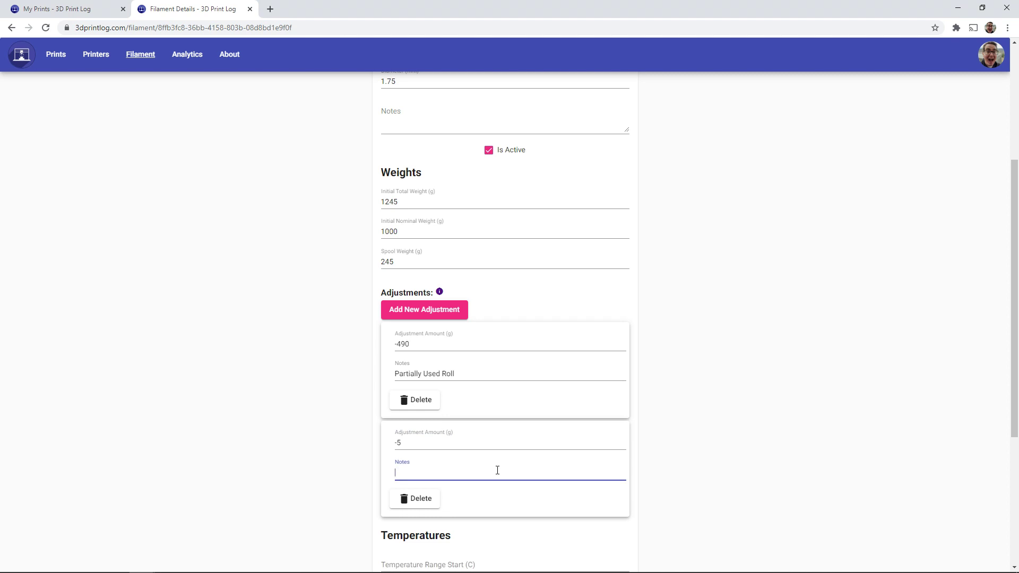
pyautogui.write('Cut off filament while switching colors')
pyautogui.click(698, 442)
pyautogui.scroll(-5, 700, 443)
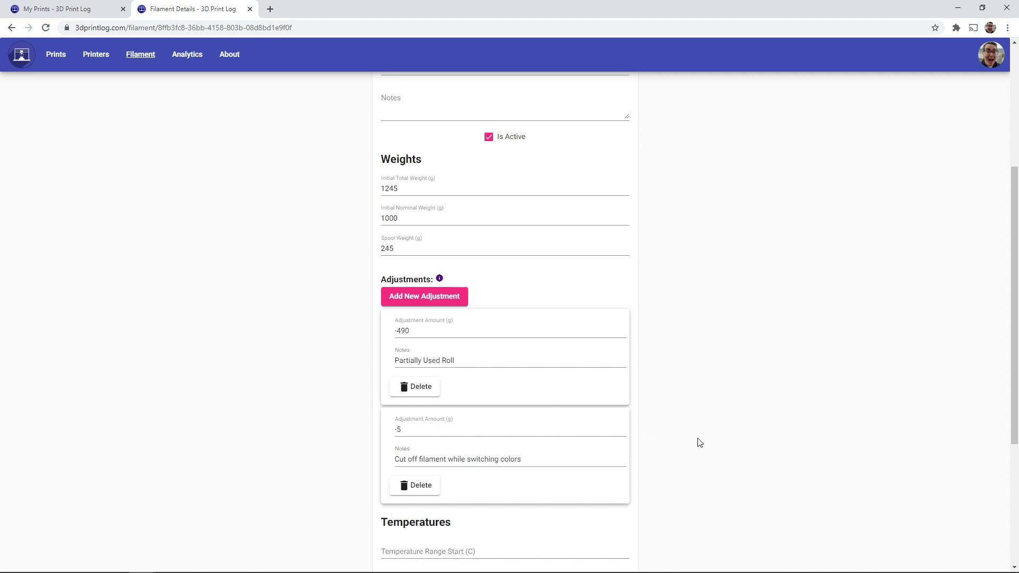
pyautogui.click(487, 542)
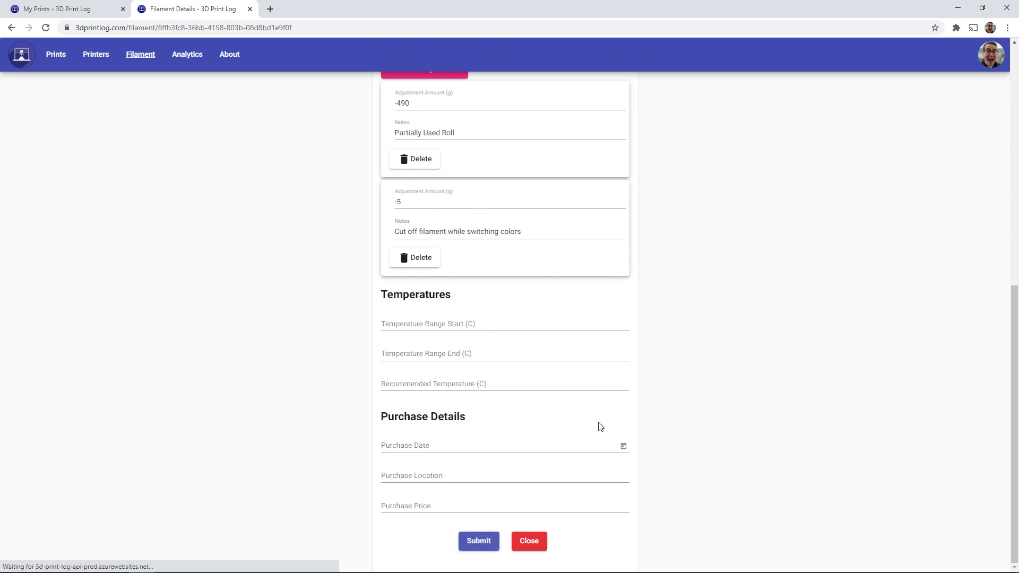
pyautogui.click(125, 94)
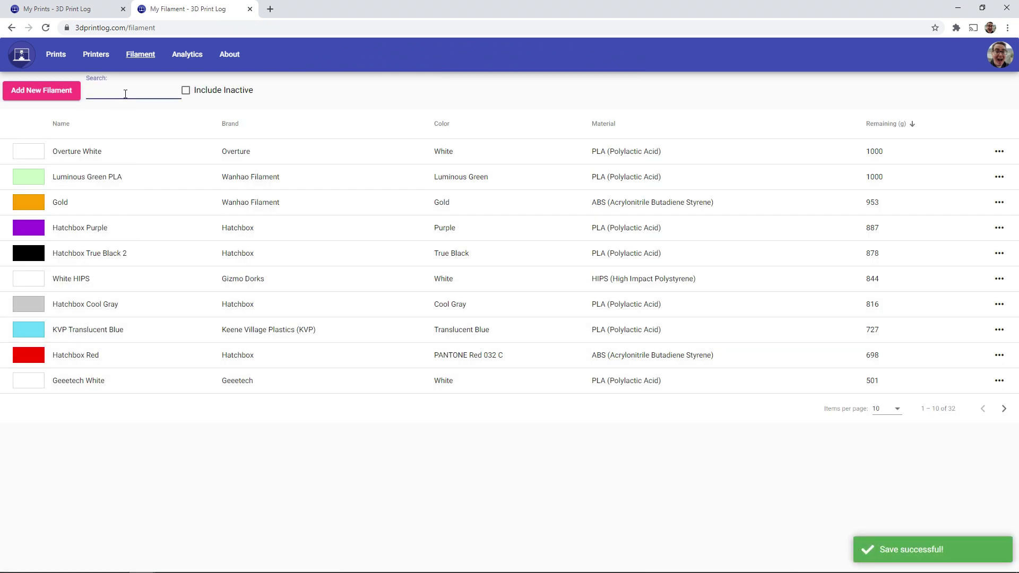
# - Replace the Benchy print's filament with the non-tracked Other filament option
pyautogui.write('white')
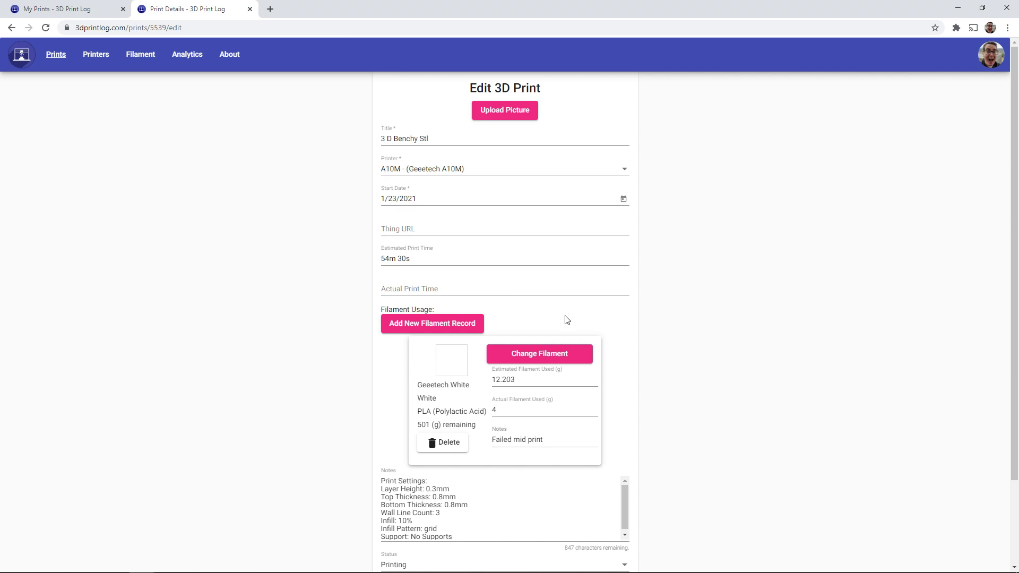
pyautogui.click(511, 362)
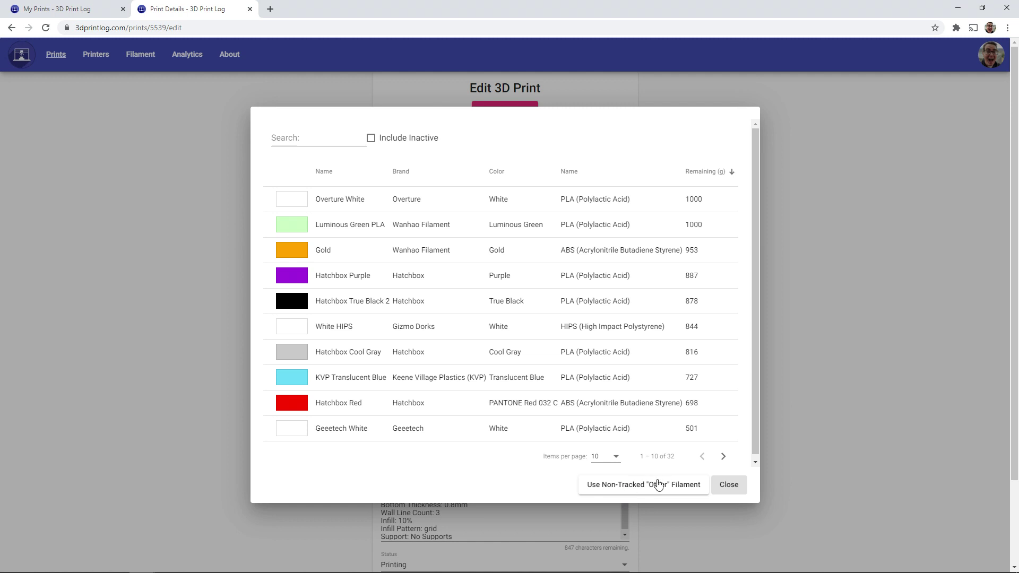
pyautogui.click(614, 493)
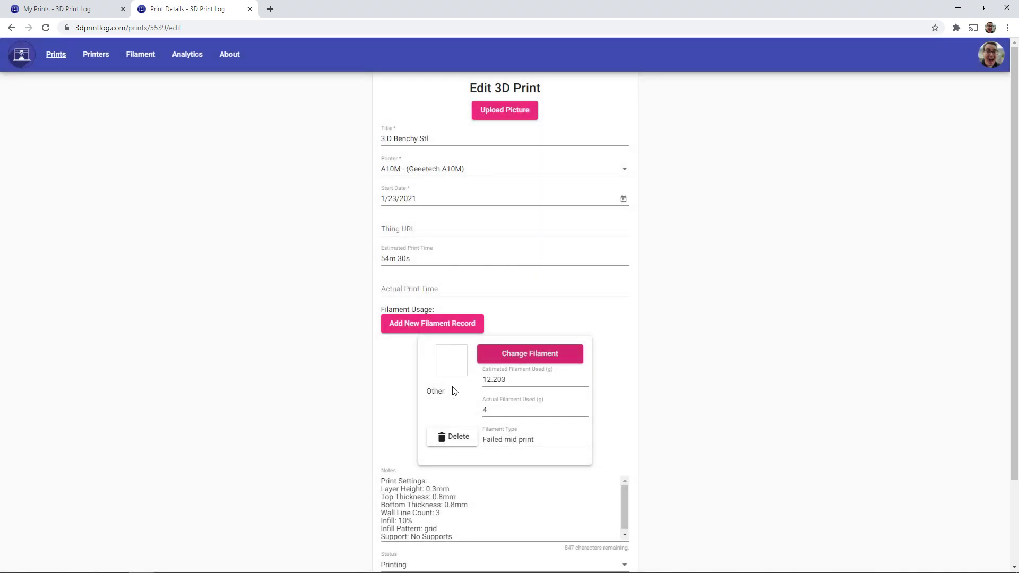
# - Check the 12.203 g, actual-use and 'Failed mid print' fields, then assign KVP Translucent Blue PLA
pyautogui.doubleClick(493, 380)
pyautogui.click(528, 409)
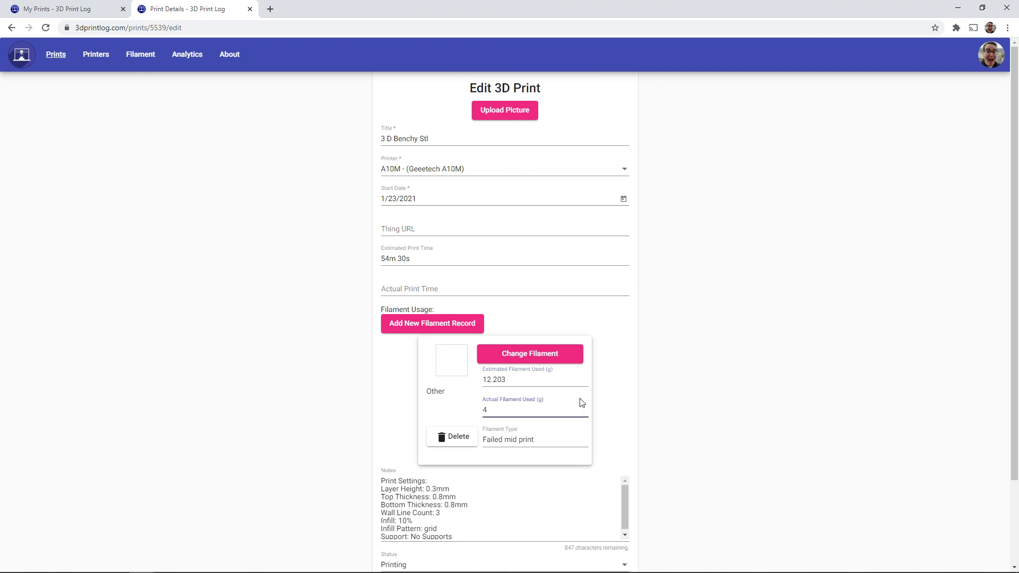
pyautogui.moveTo(556, 438); pyautogui.dragTo(477, 449)
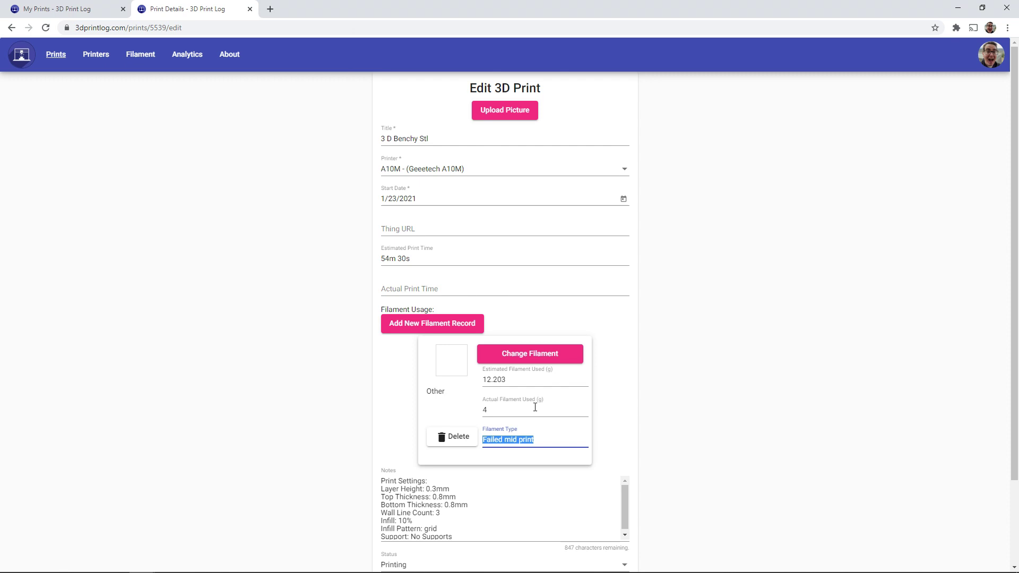
pyautogui.click(541, 355)
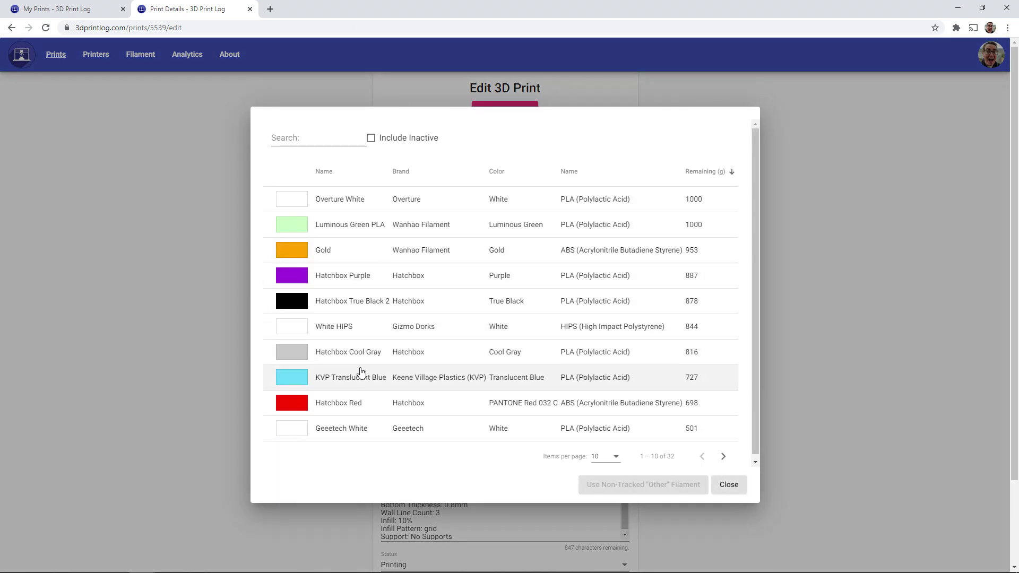
pyautogui.click(340, 374)
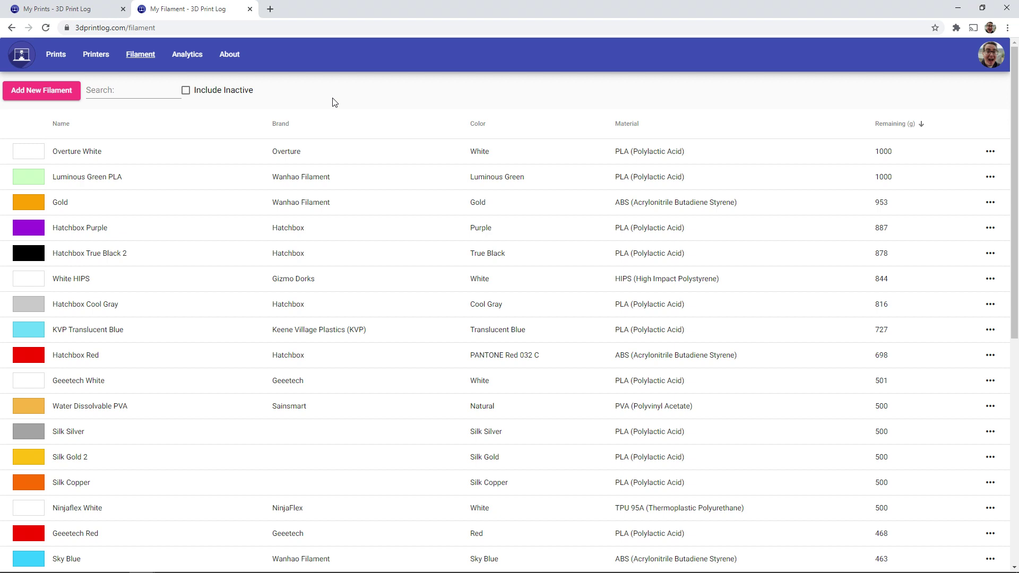
# - Open the About menu showing Documentation, Send Feedback and version v1.7.1
pyautogui.click(227, 55)
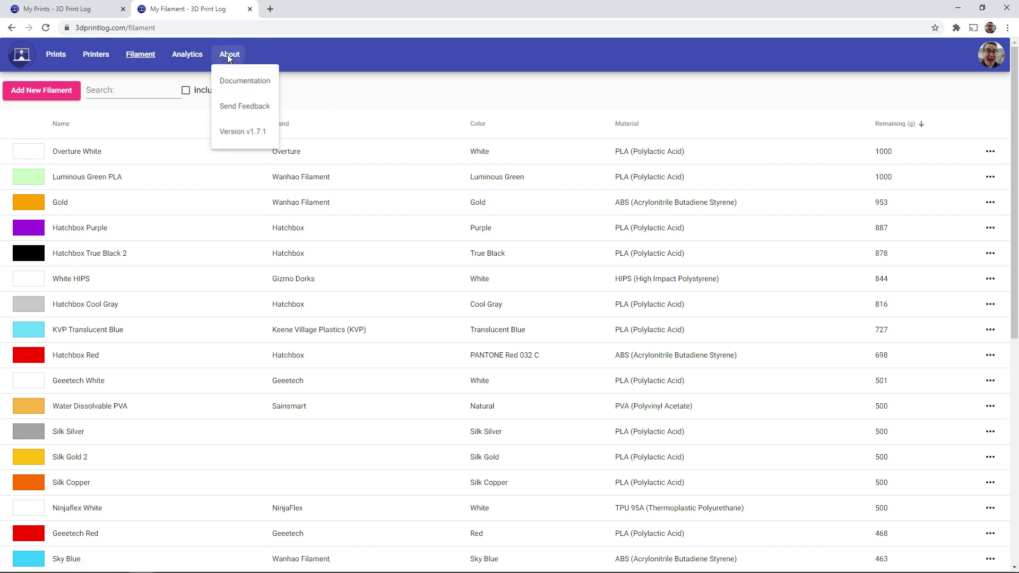